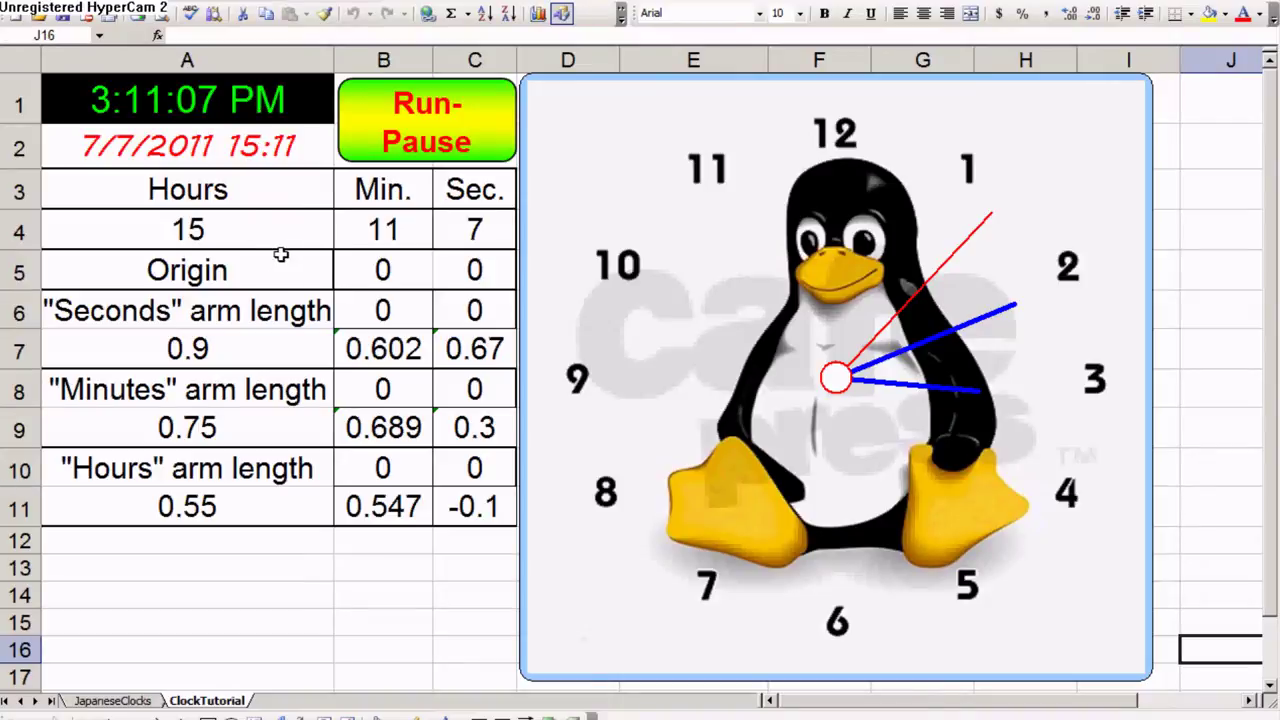
# Inspect the formulas behind the hours, minutes and seconds values
pyautogui.click(208, 230)
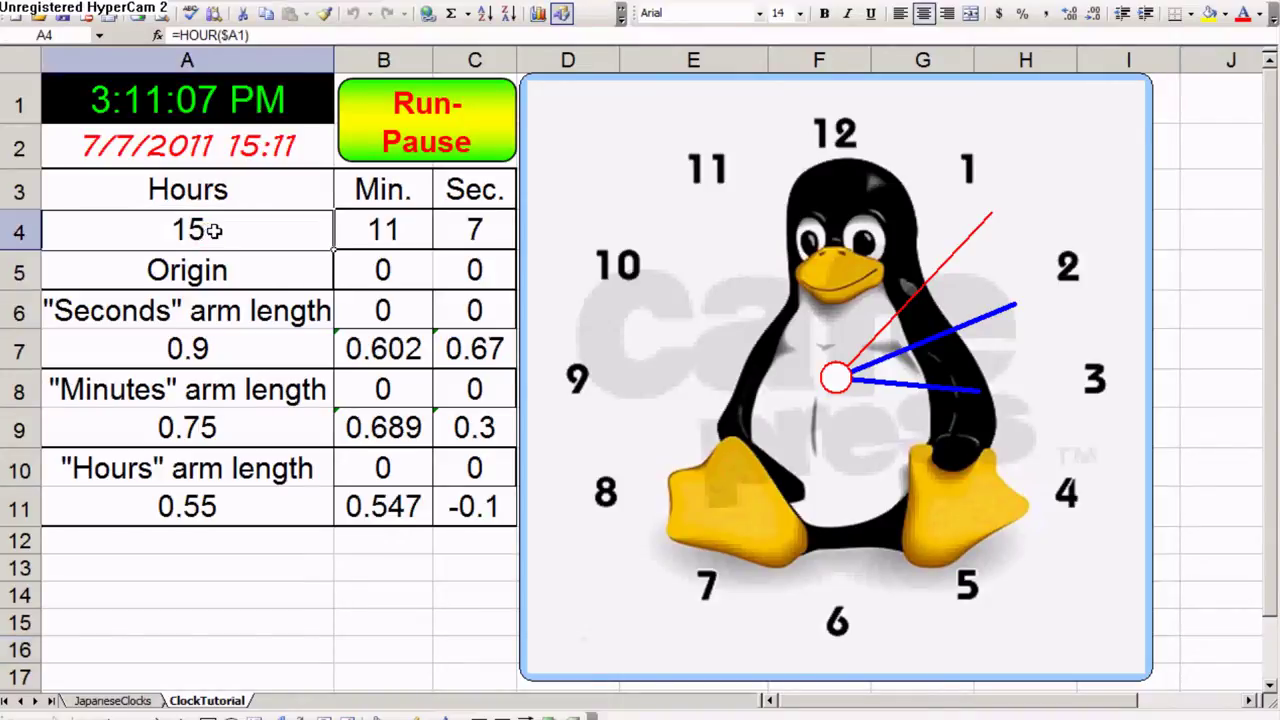
pyautogui.click(400, 234)
pyautogui.click(298, 229)
pyautogui.click(410, 238)
pyautogui.click(462, 234)
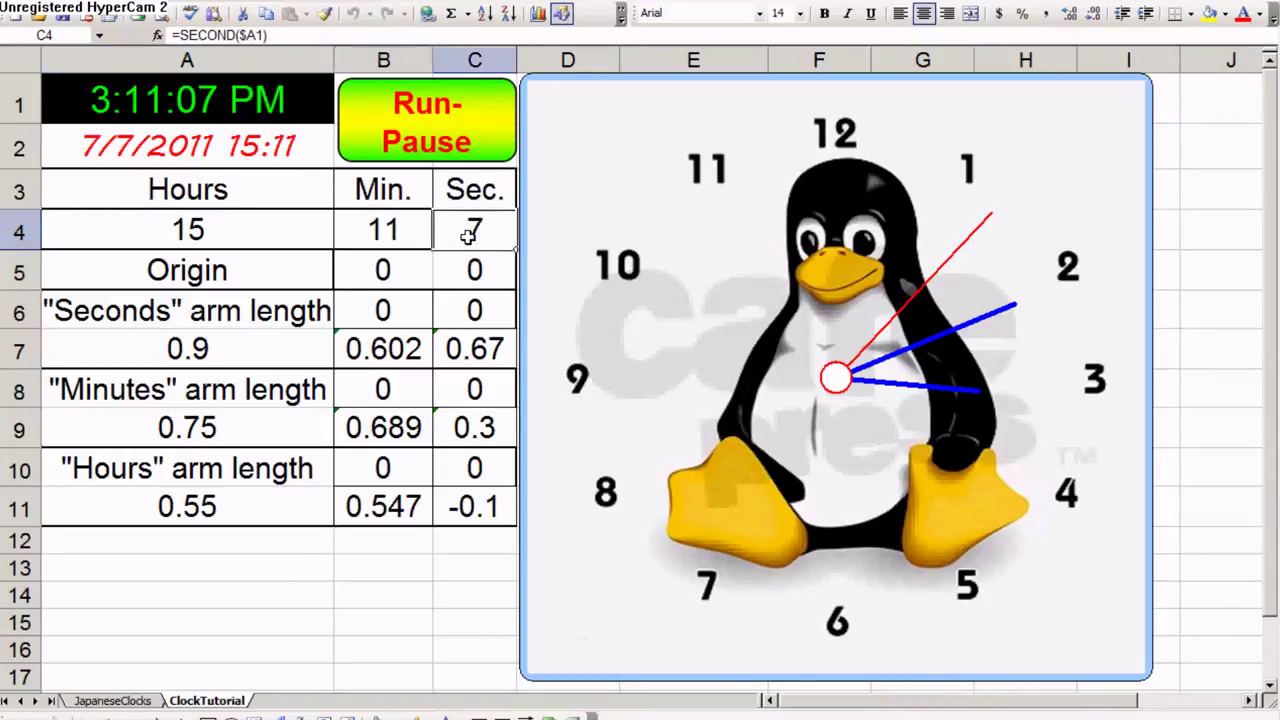
# Point out the clock origin's x value in B5 and y value in C5
pyautogui.click(382, 270)
pyautogui.click(466, 269)
pyautogui.click(406, 268)
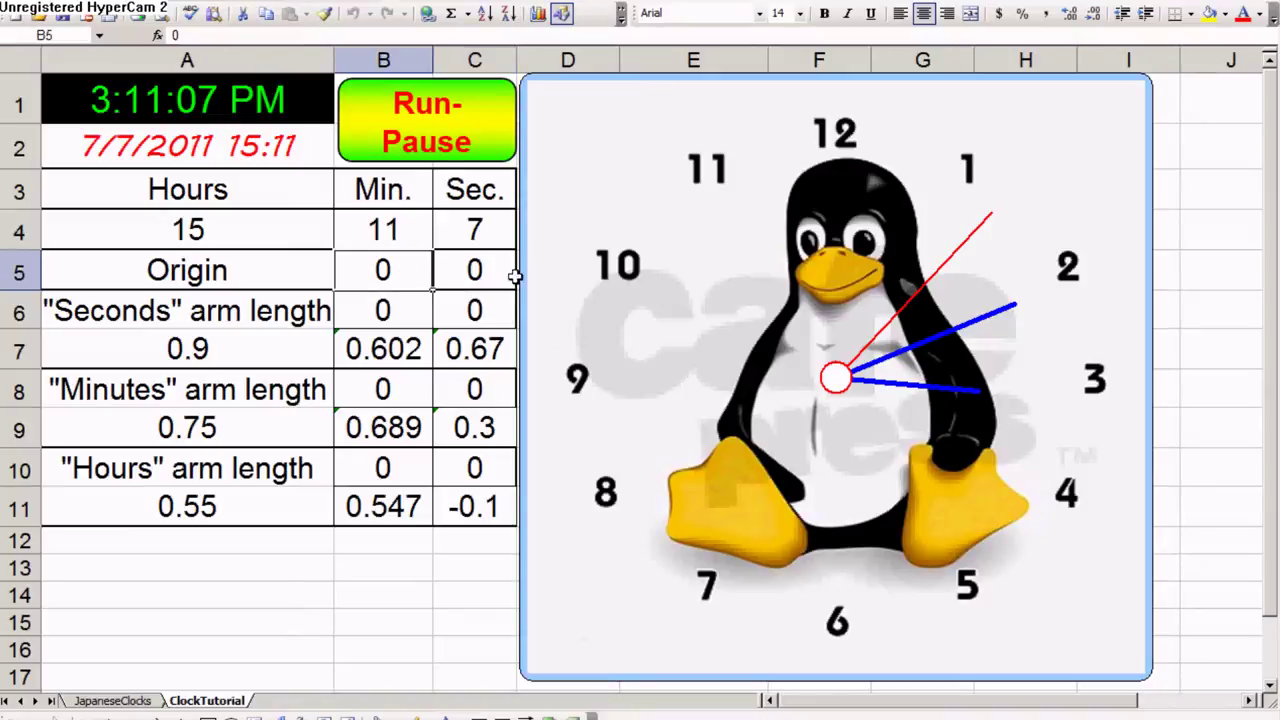
pyautogui.click(510, 276)
pyautogui.click(400, 265)
pyautogui.click(509, 274)
pyautogui.click(414, 271)
pyautogui.click(500, 274)
pyautogui.click(365, 264)
pyautogui.click(487, 270)
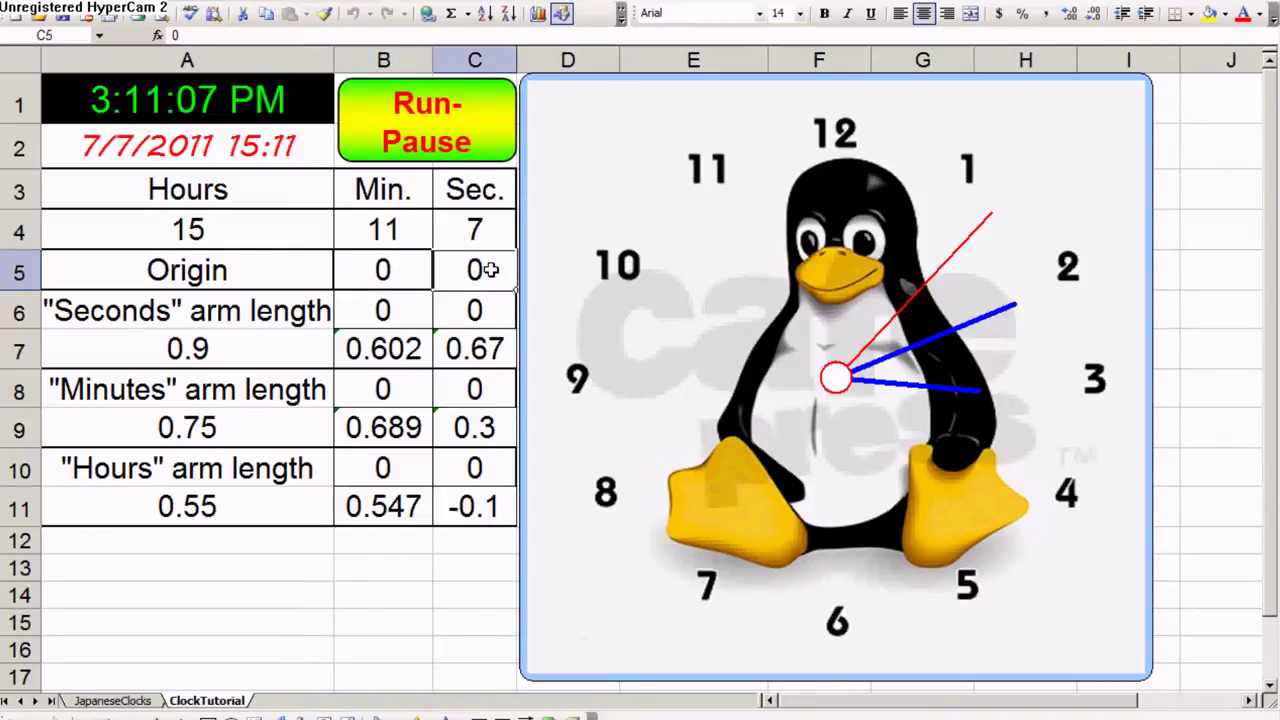
# Move the clock origin right by setting B5 to 0.7
pyautogui.click(394, 266)
pyautogui.doubleClick(397, 272)
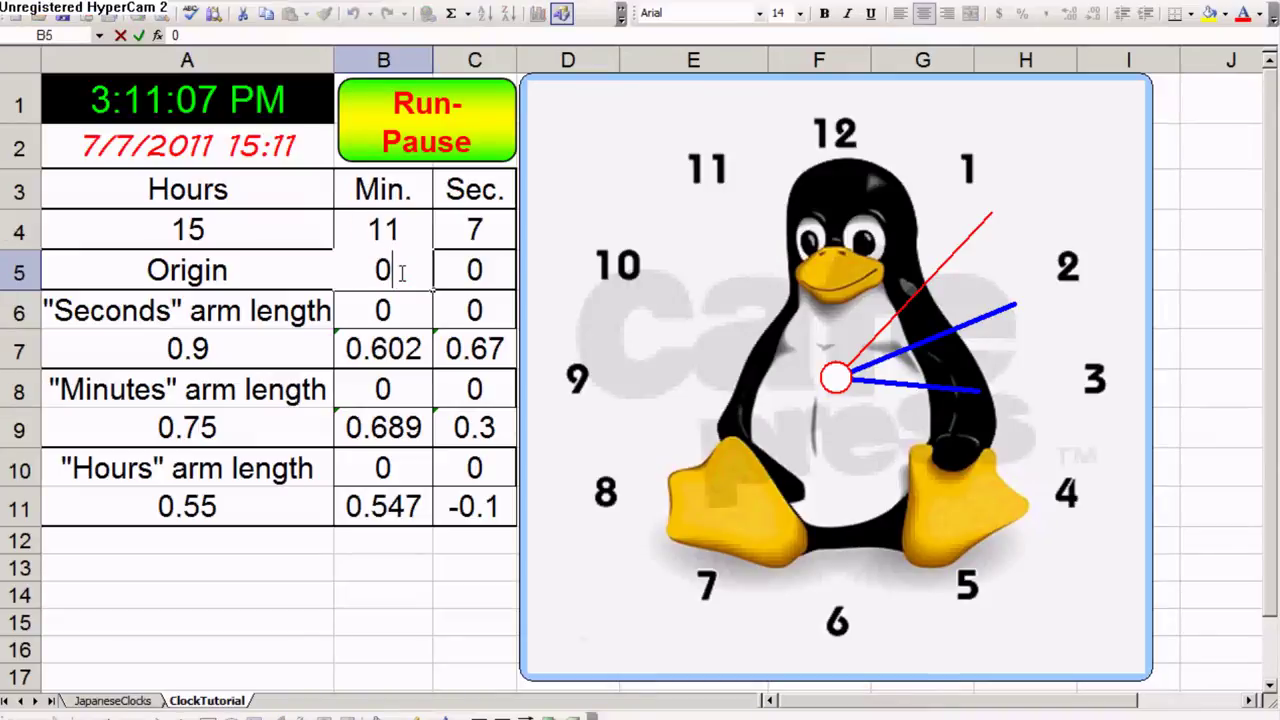
pyautogui.write('.7')
pyautogui.press('Return')
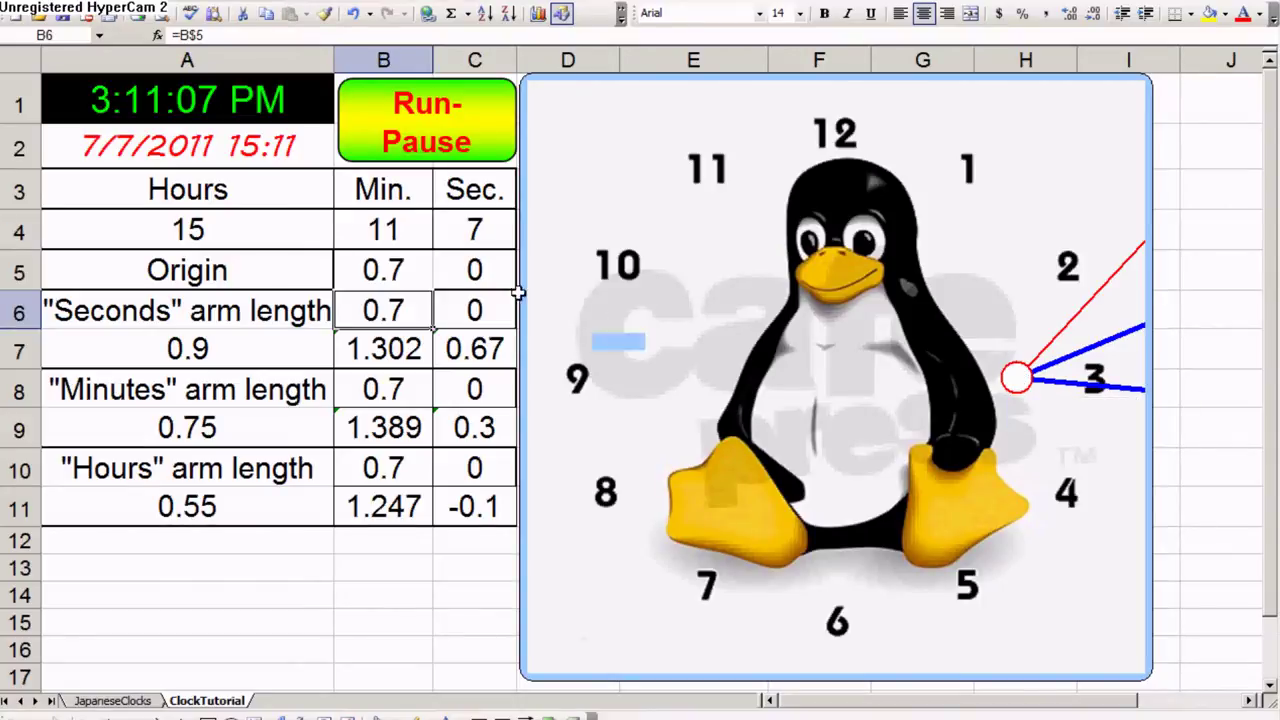
# Set the clock origin's y value in C5 to -0.3
pyautogui.doubleClick(490, 279)
pyautogui.press('BackSpace')
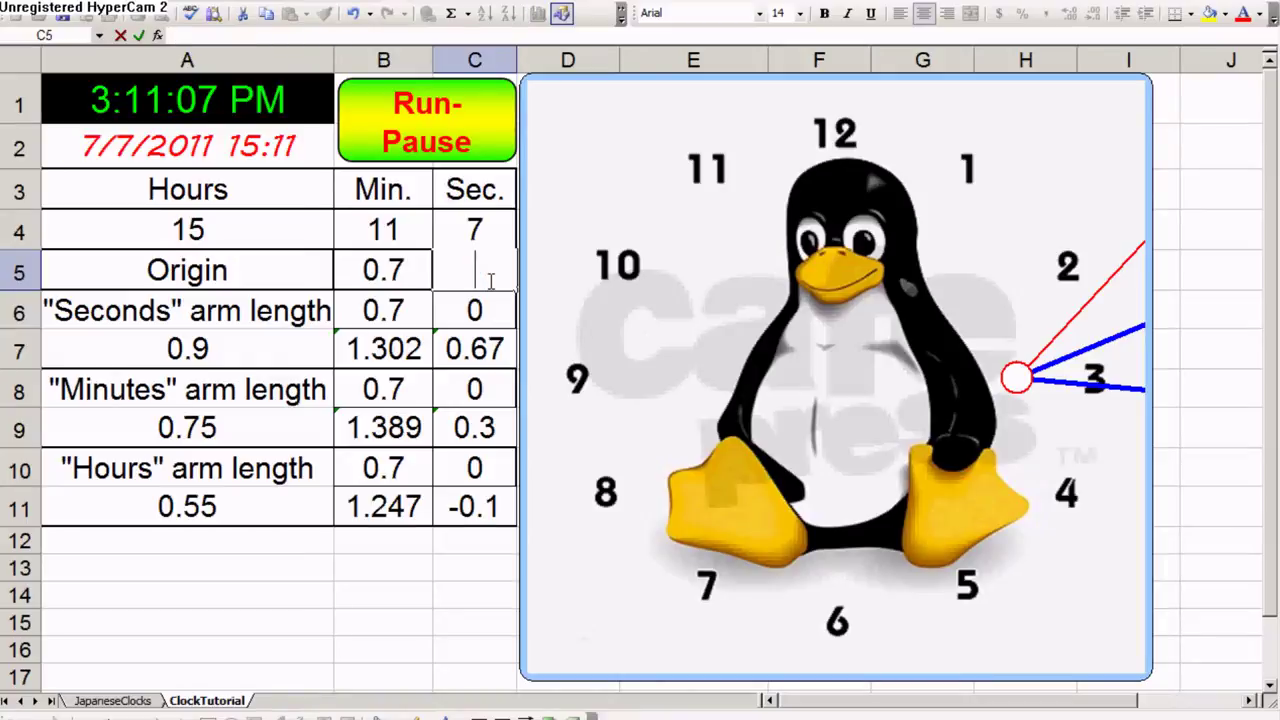
pyautogui.write('-0.3')
pyautogui.press('Return')
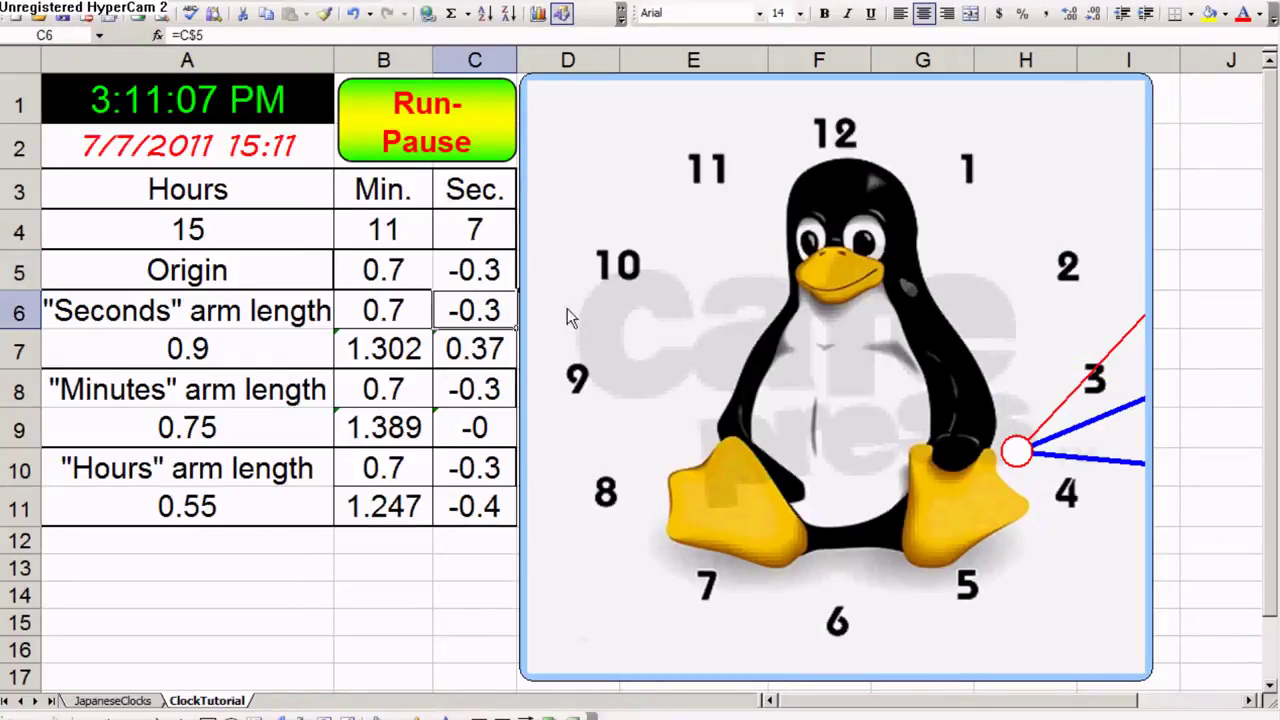
# Reset the clock origin x and y values back to 0
pyautogui.click(400, 278)
pyautogui.write('00')
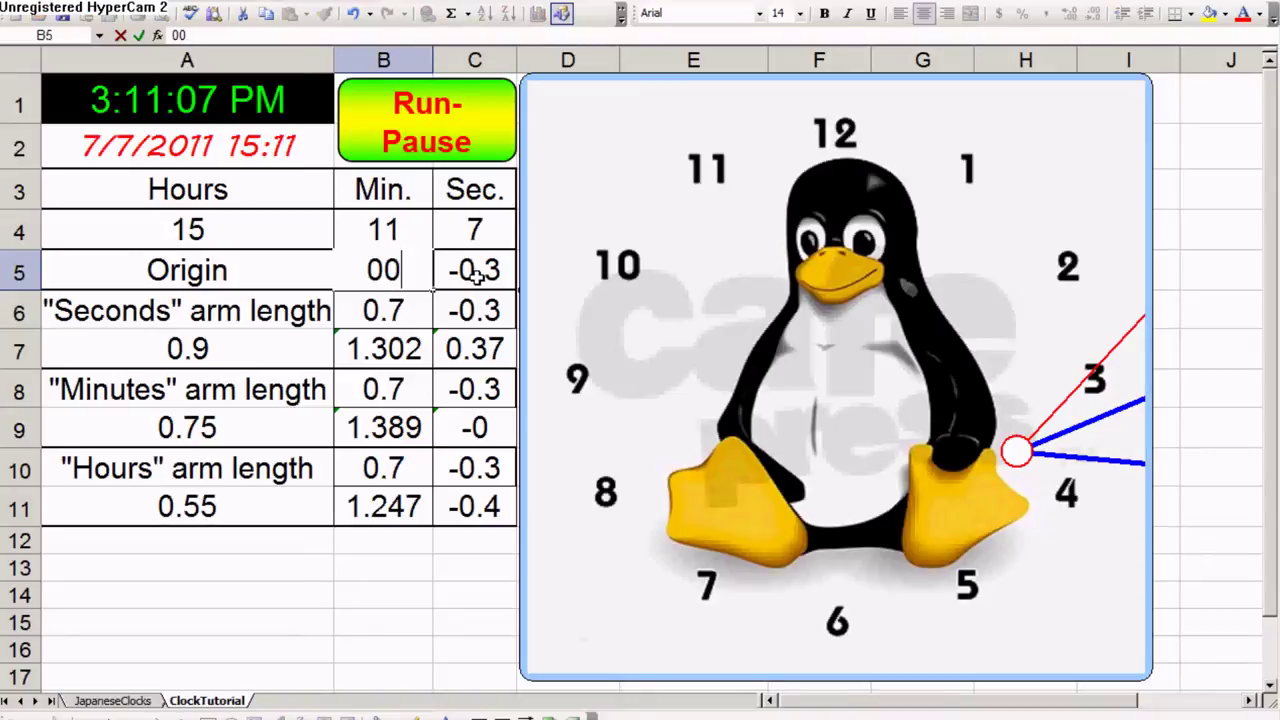
pyautogui.click(474, 276)
pyautogui.write('0')
pyautogui.press('Return')
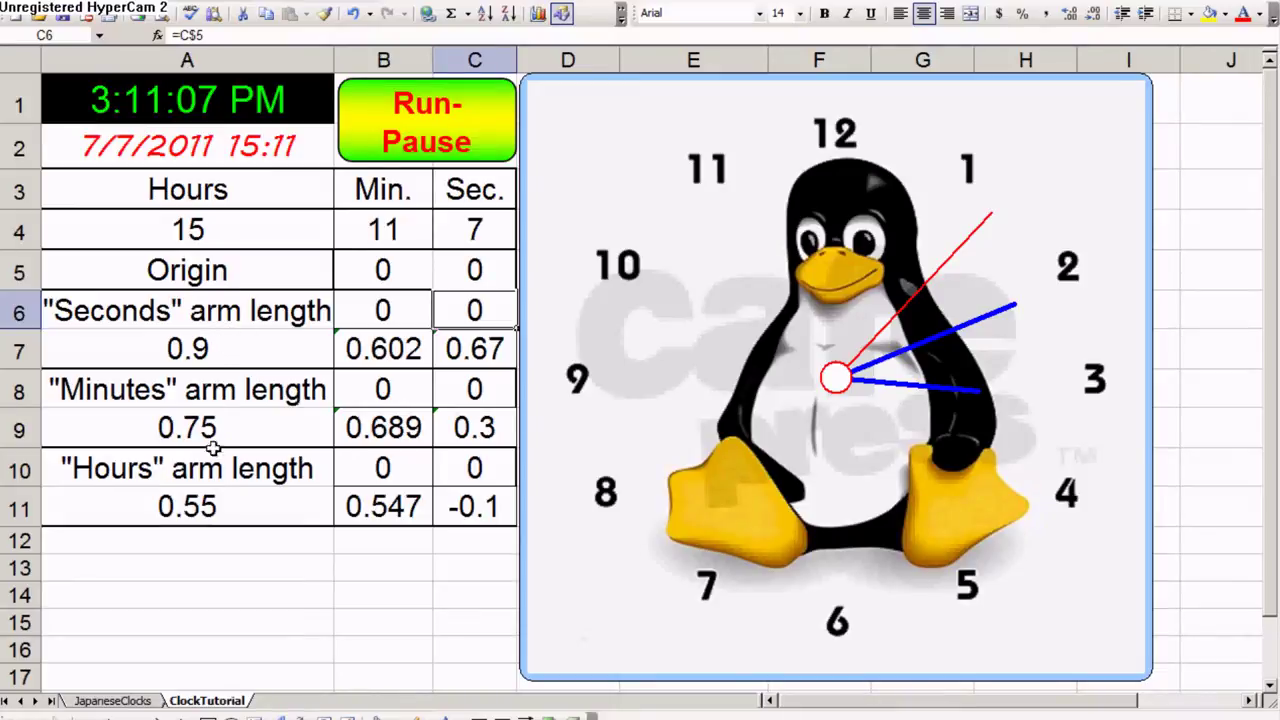
# Shorten the hours arm length in A11 from 0.55 to 0.15
pyautogui.doubleClick(222, 506)
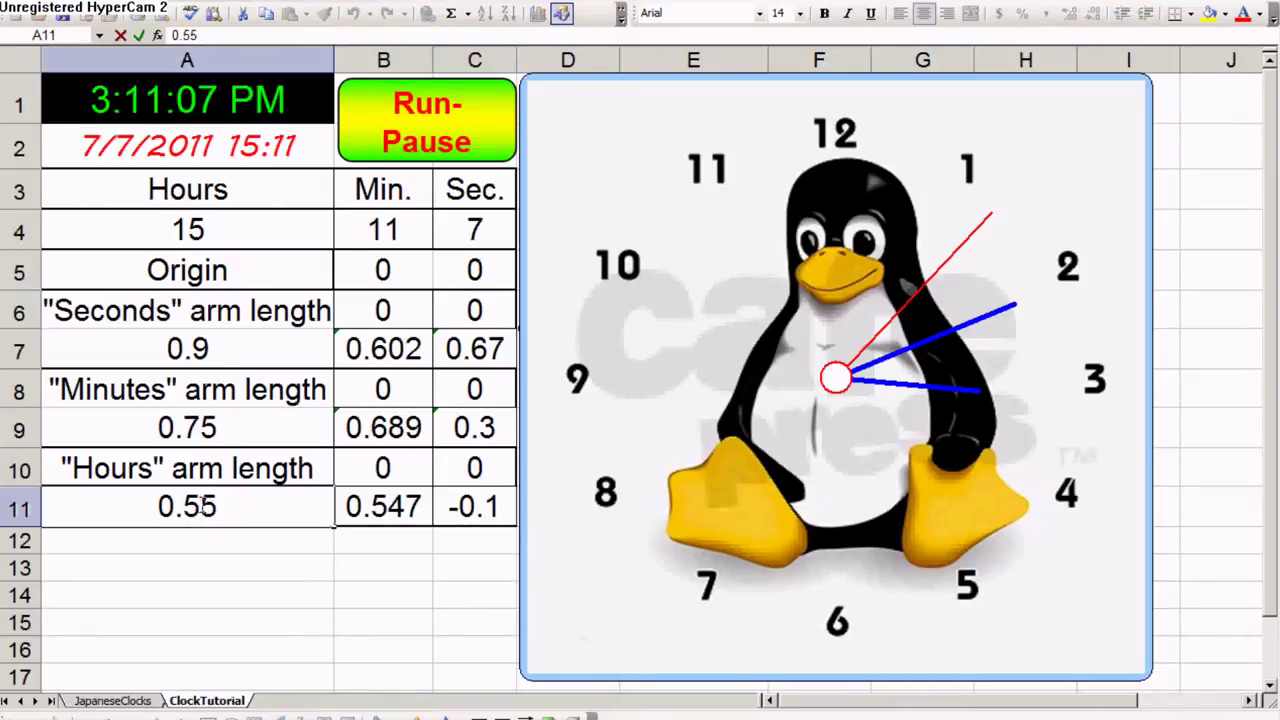
pyautogui.moveTo(204, 505); pyautogui.dragTo(190, 505)
pyautogui.press('BackSpace')
pyautogui.write('1')
pyautogui.press('Return')
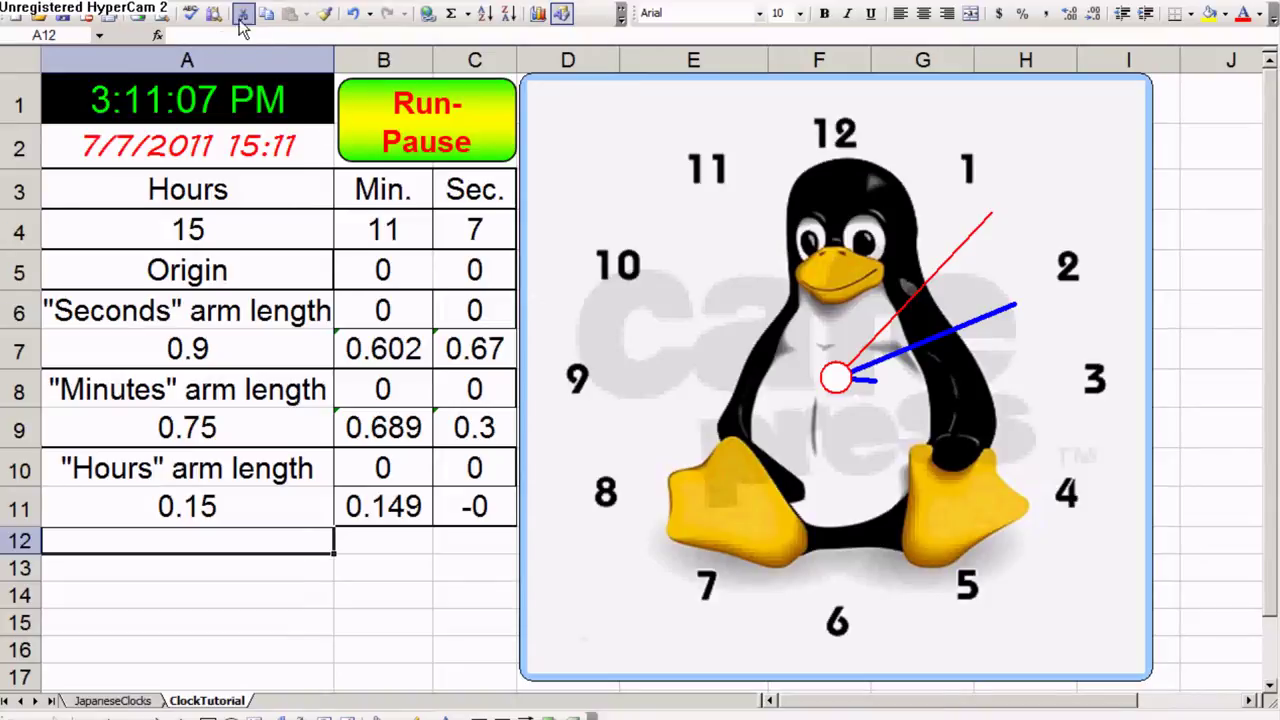
# Undo back to 0.55 and run the penguin clock to the current time
pyautogui.click(353, 13)
pyautogui.click(275, 620)
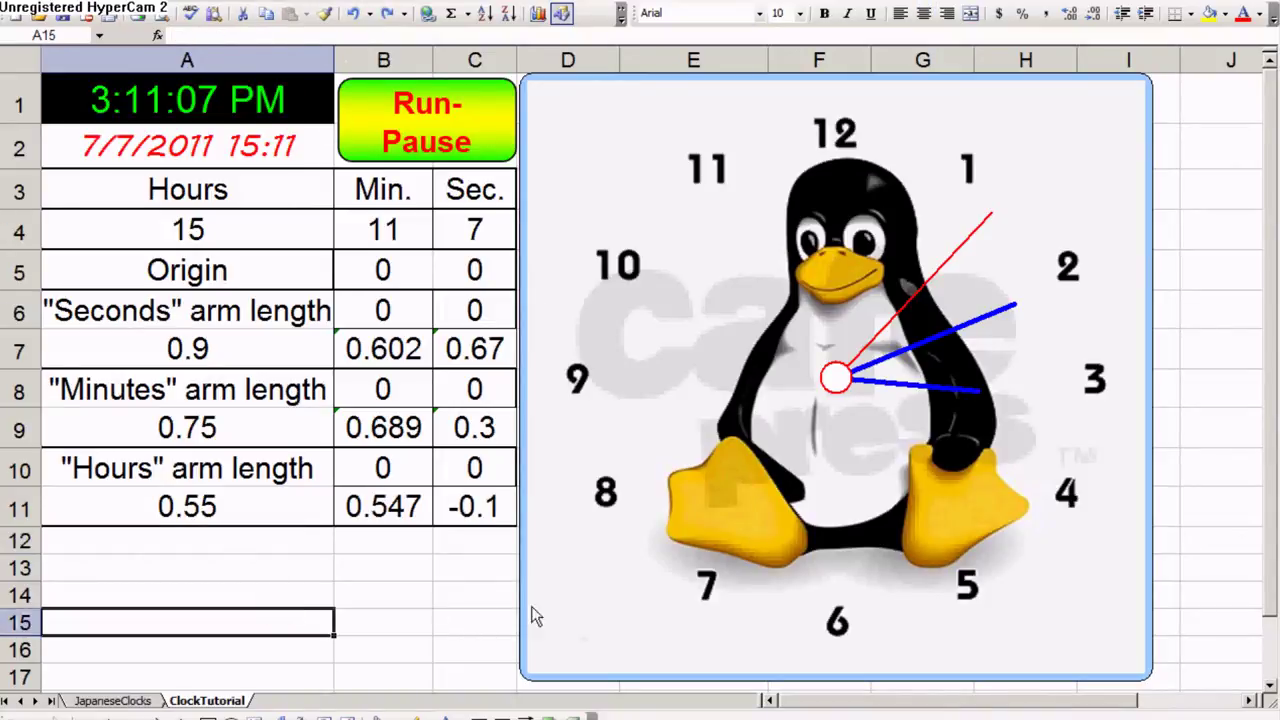
pyautogui.click(438, 145)
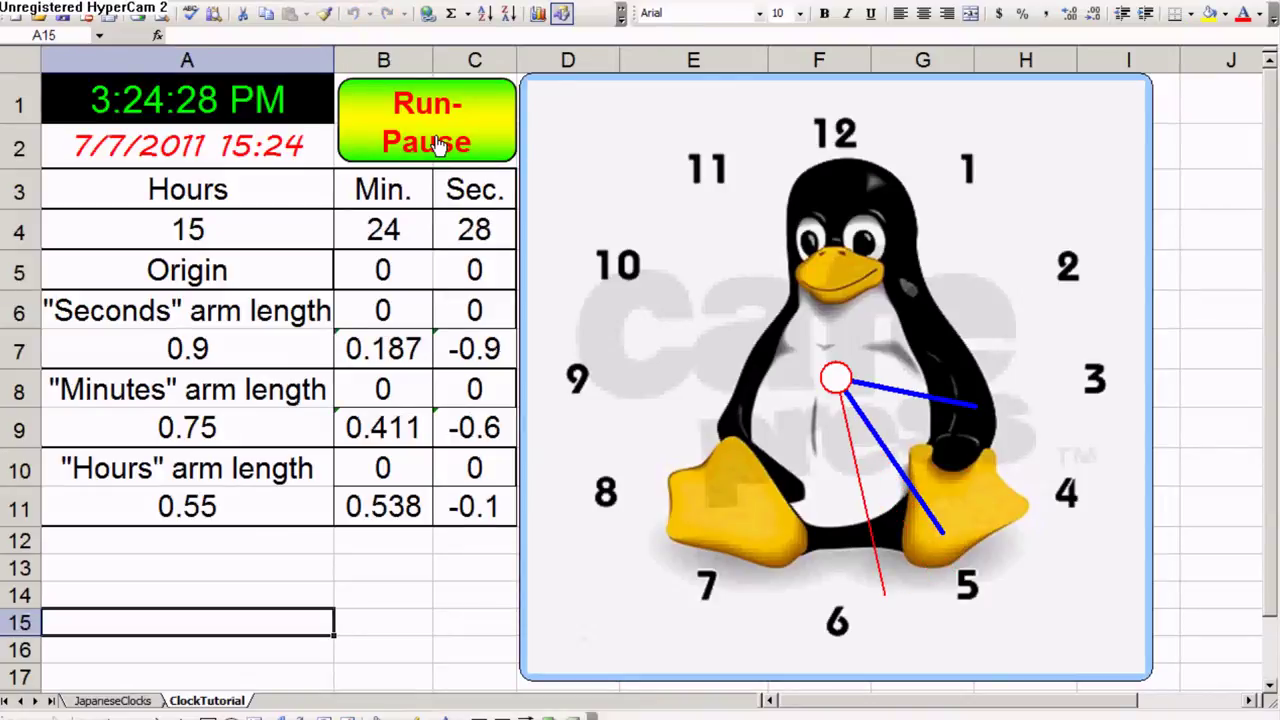
pyautogui.click(148, 701)
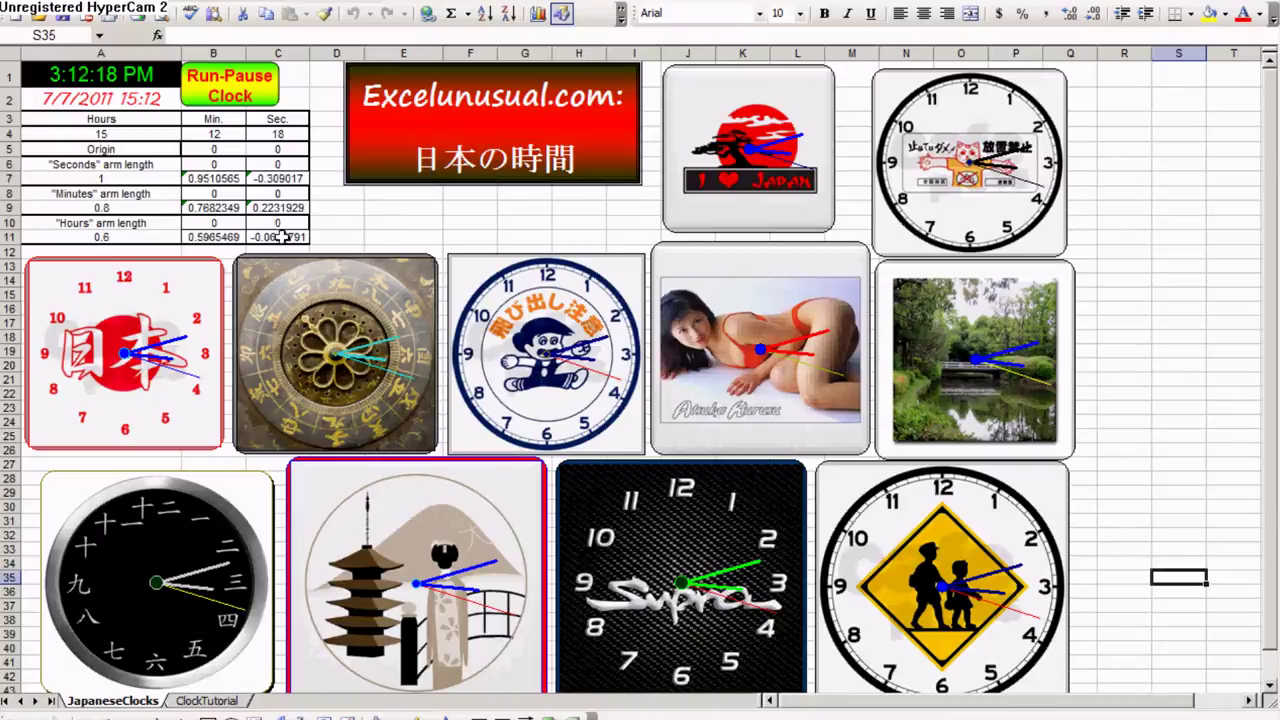
# Resume all clocks on the JapaneseClocks sheet and scroll through the gallery
pyautogui.click(236, 88)
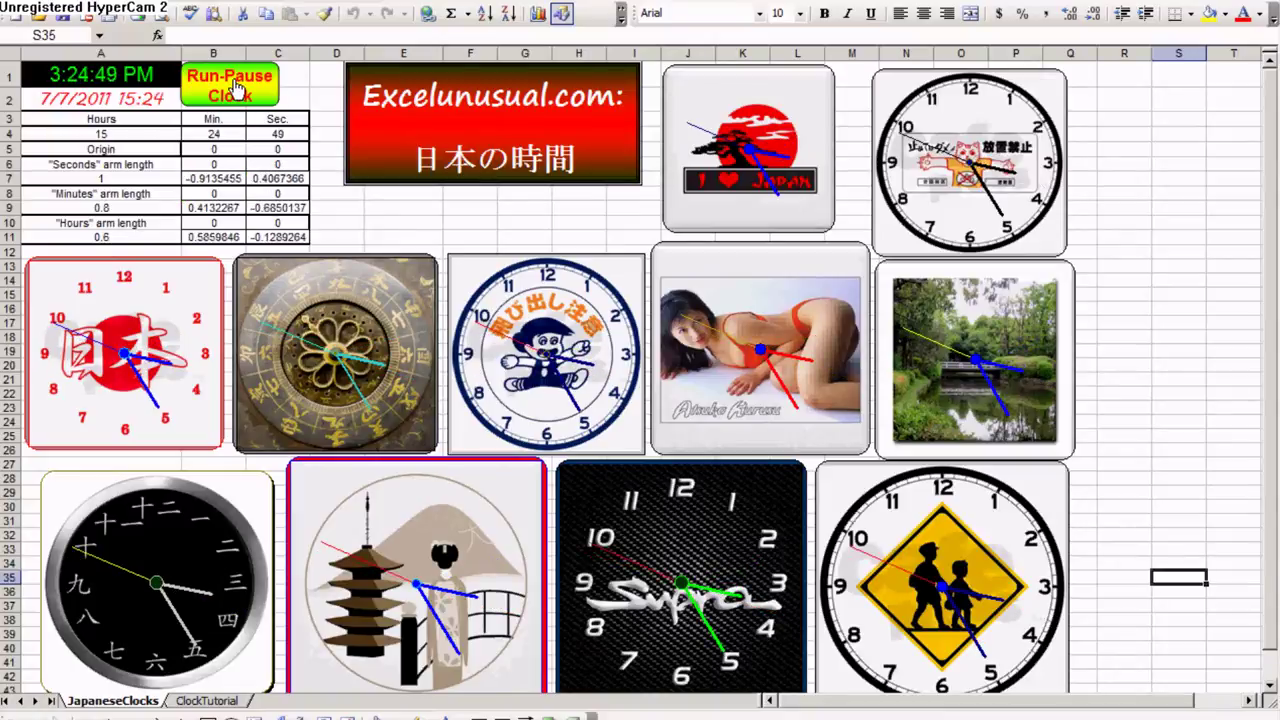
pyautogui.scroll(2, 1033, 398)
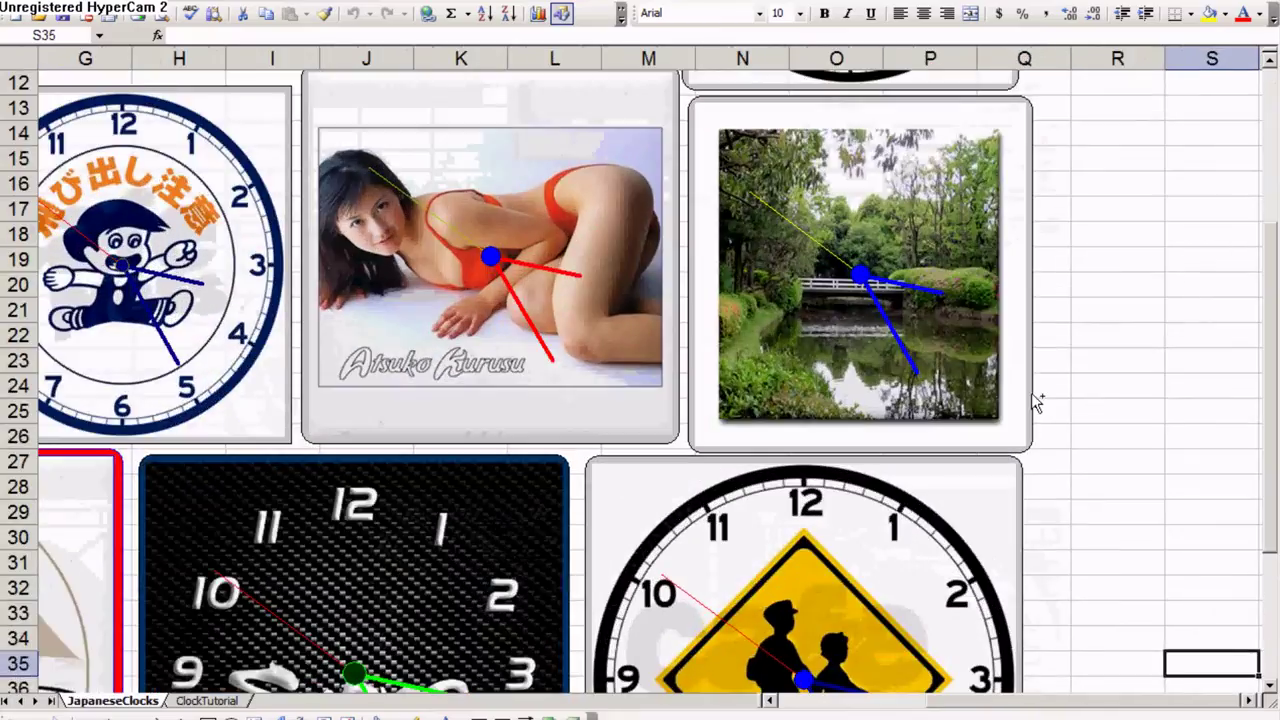
pyautogui.scroll(1, 988, 357)
pyautogui.scroll(4, 988, 357)
pyautogui.scroll(1, 990, 356)
pyautogui.scroll(2, 990, 356)
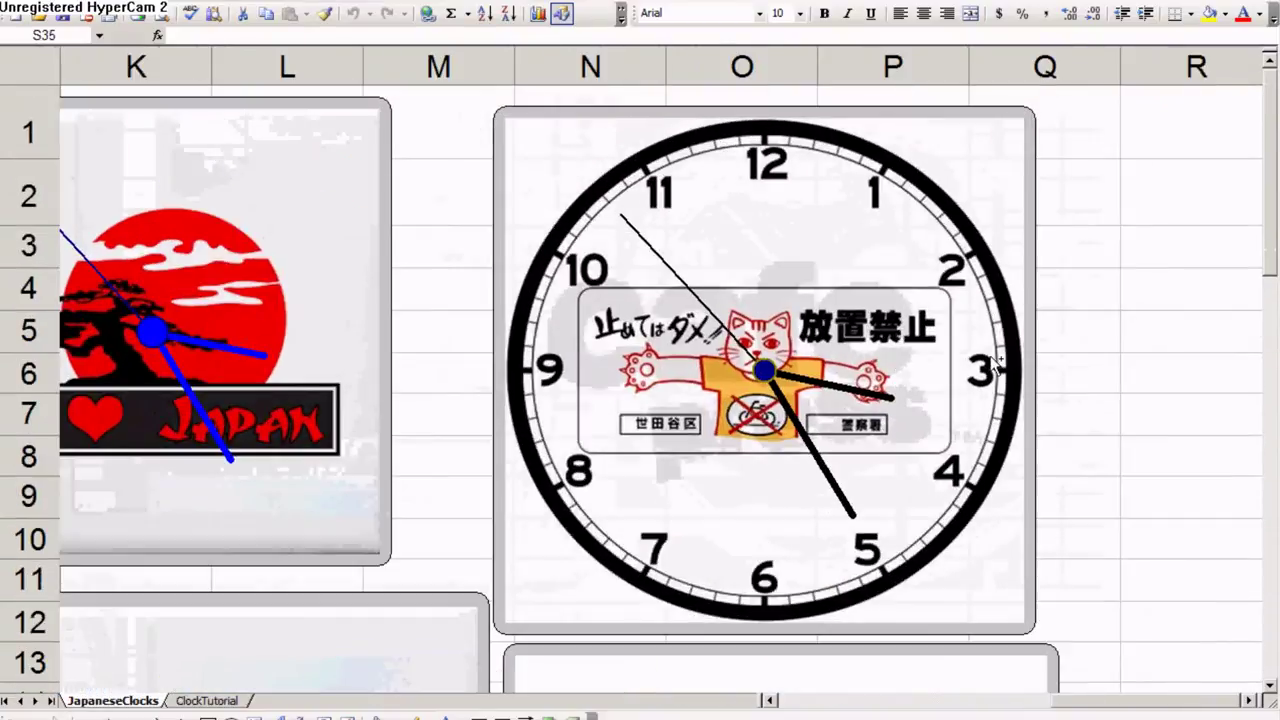
pyautogui.scroll(-1, 990, 356)
pyautogui.scroll(-5, 990, 356)
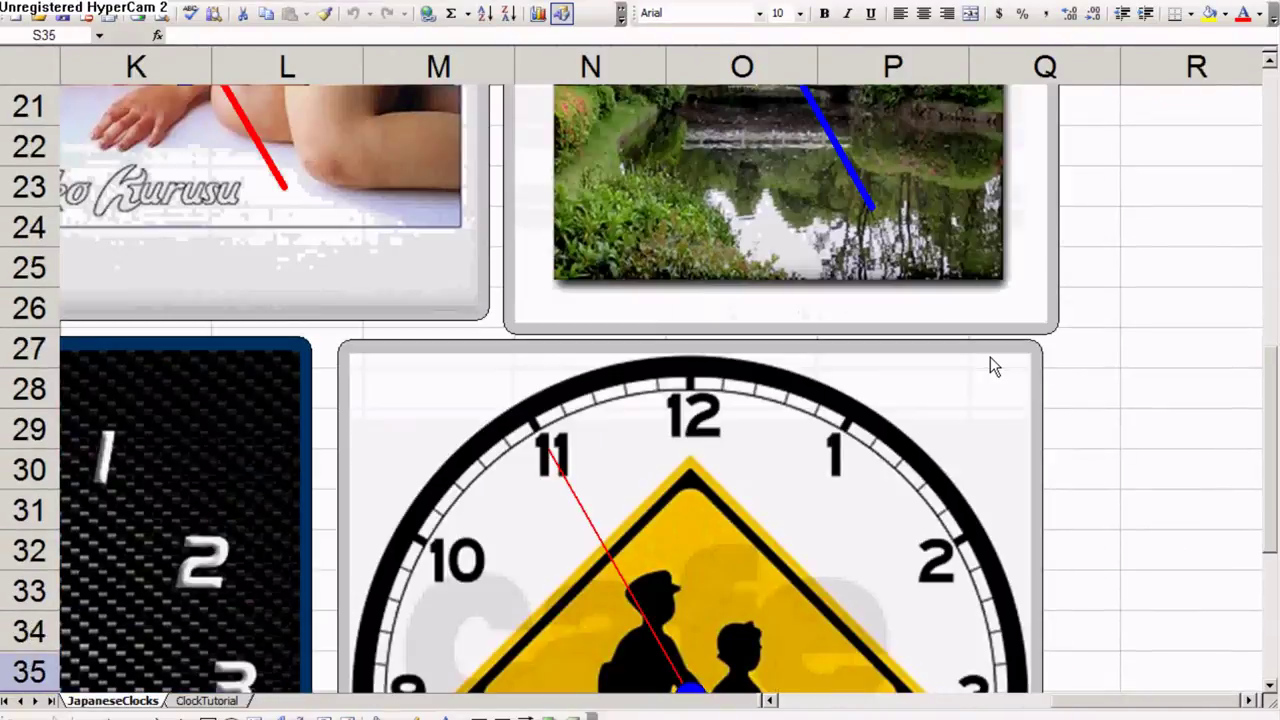
pyautogui.scroll(-2, 990, 356)
pyautogui.scroll(-1, 990, 366)
pyautogui.scroll(5, 990, 366)
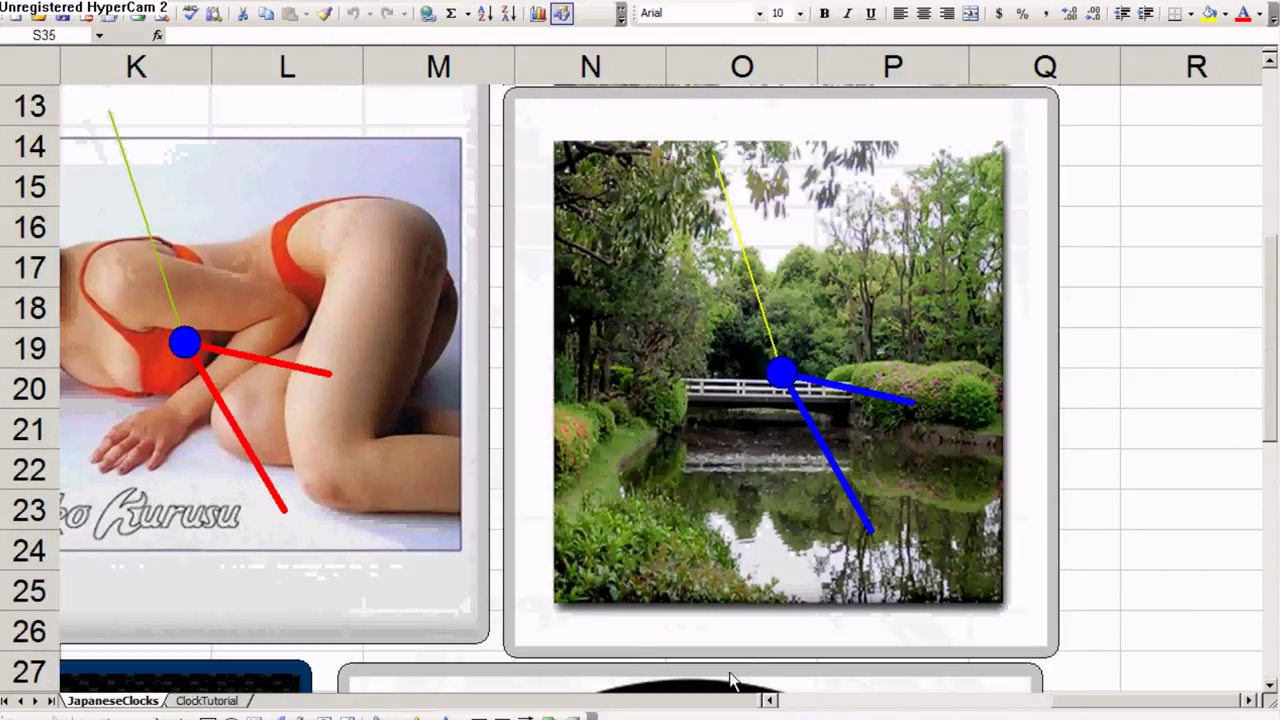
# Browse more of the clock gallery, then go to the ClockTutorial sheet
pyautogui.moveTo(1100, 700); pyautogui.dragTo(811, 706)
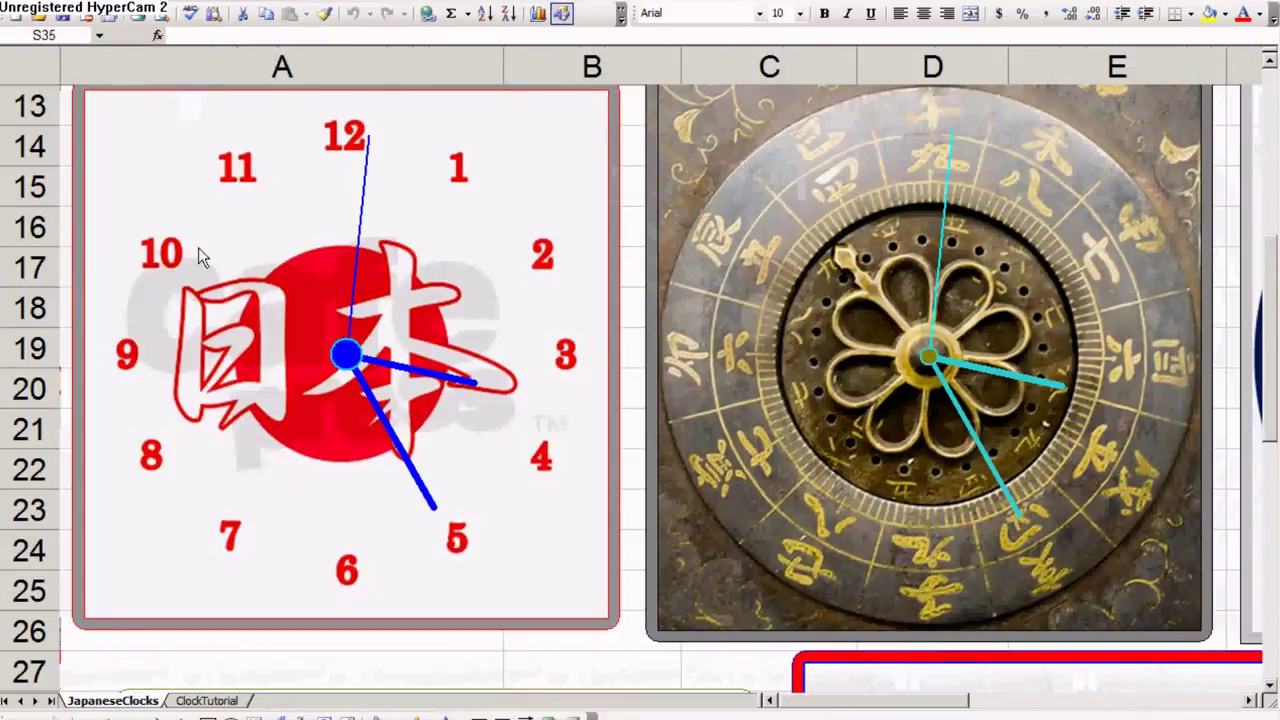
pyautogui.scroll(-1, 253, 207)
pyautogui.scroll(-1, 253, 207)
pyautogui.scroll(-1, 253, 207)
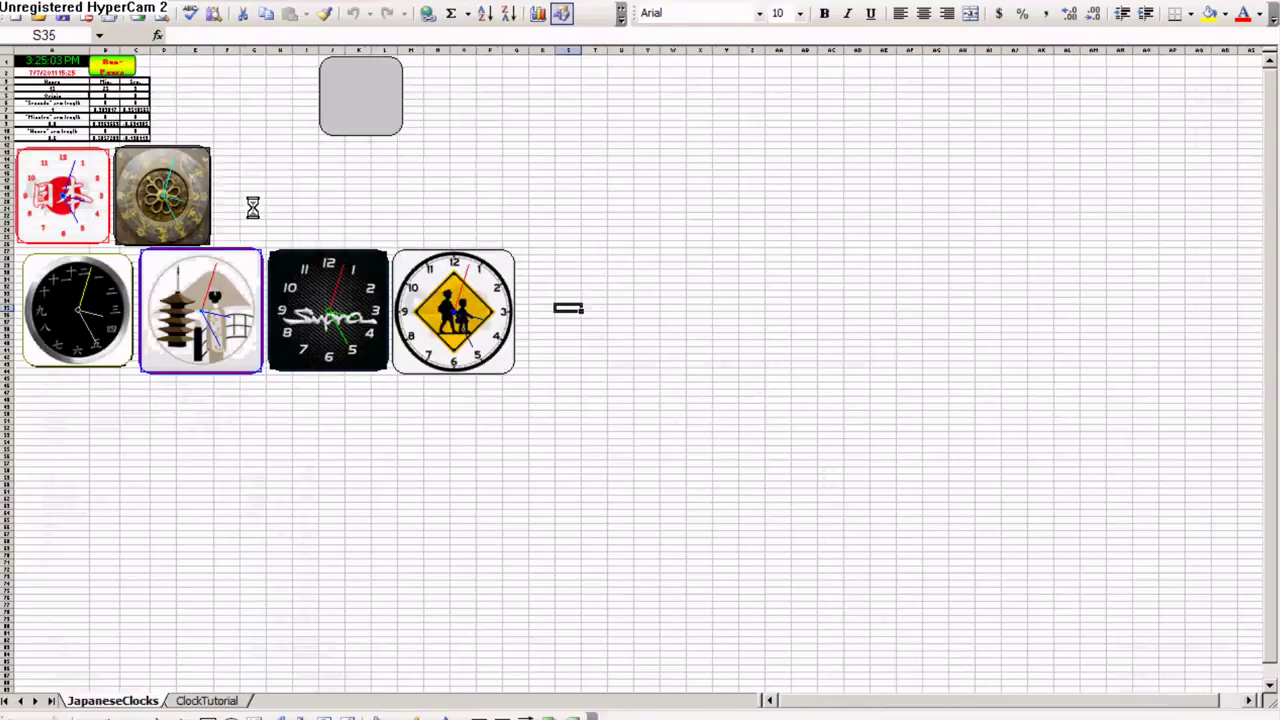
pyautogui.scroll(-1, 258, 215)
pyautogui.scroll(4, 258, 215)
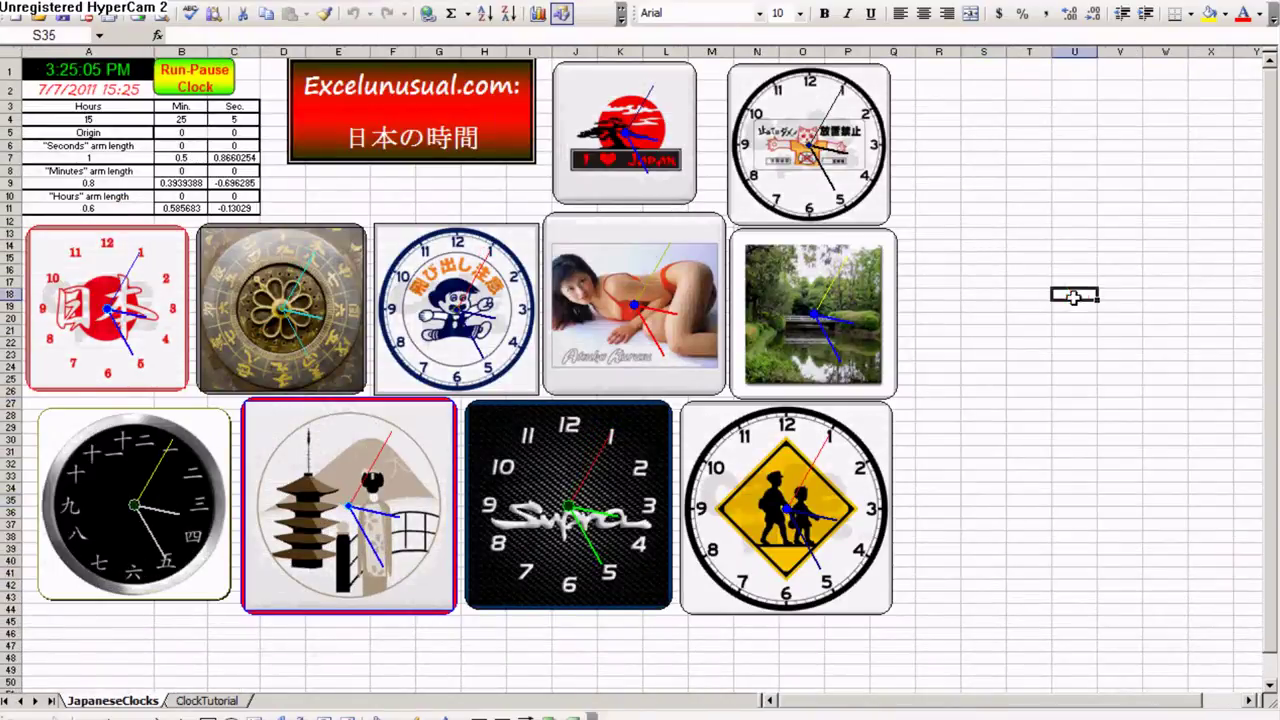
pyautogui.click(210, 699)
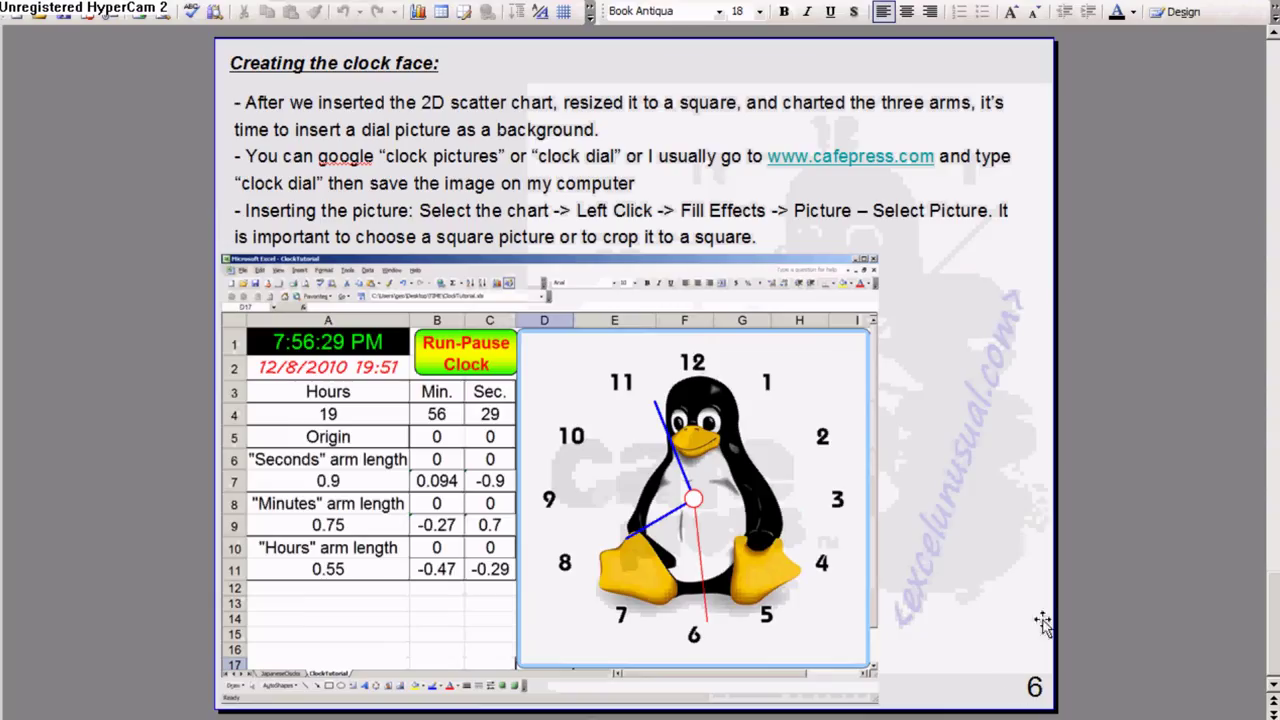
# Review the function names table on tutorial page 1, then move to page 2
pyautogui.scroll(10, 1265, 133)
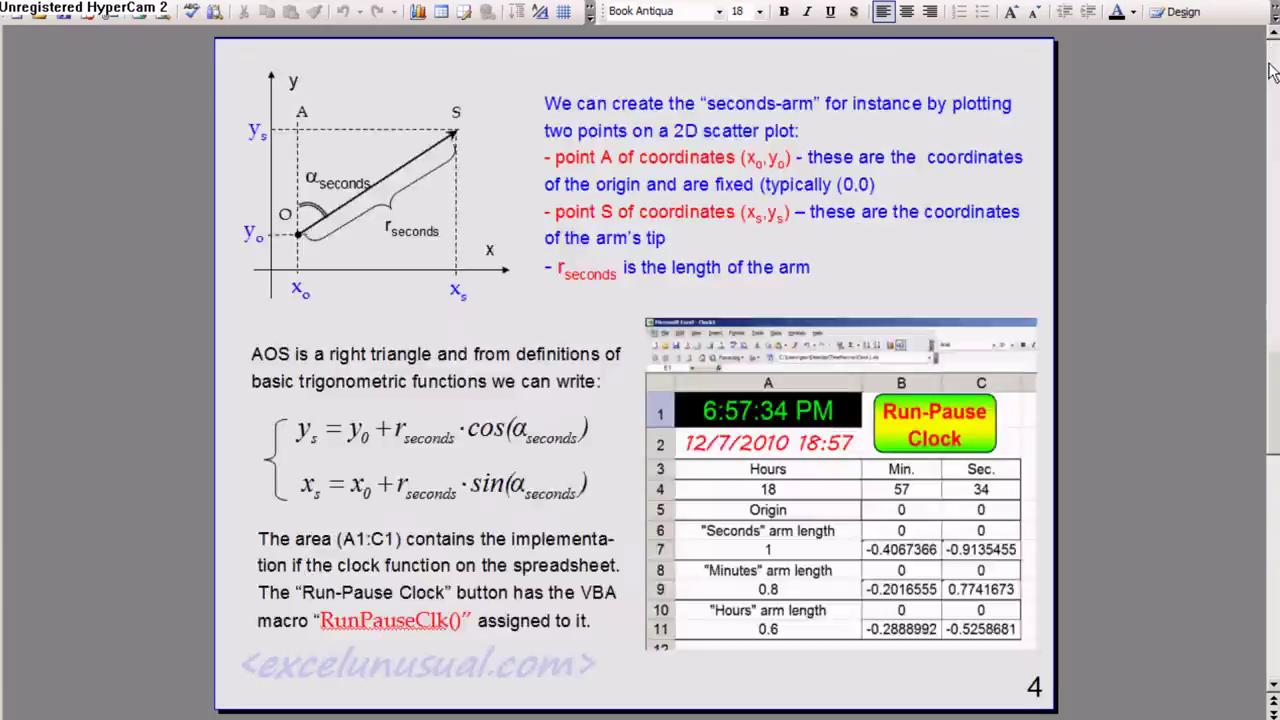
pyautogui.scroll(10, 1268, 110)
pyautogui.scroll(5, 1272, 85)
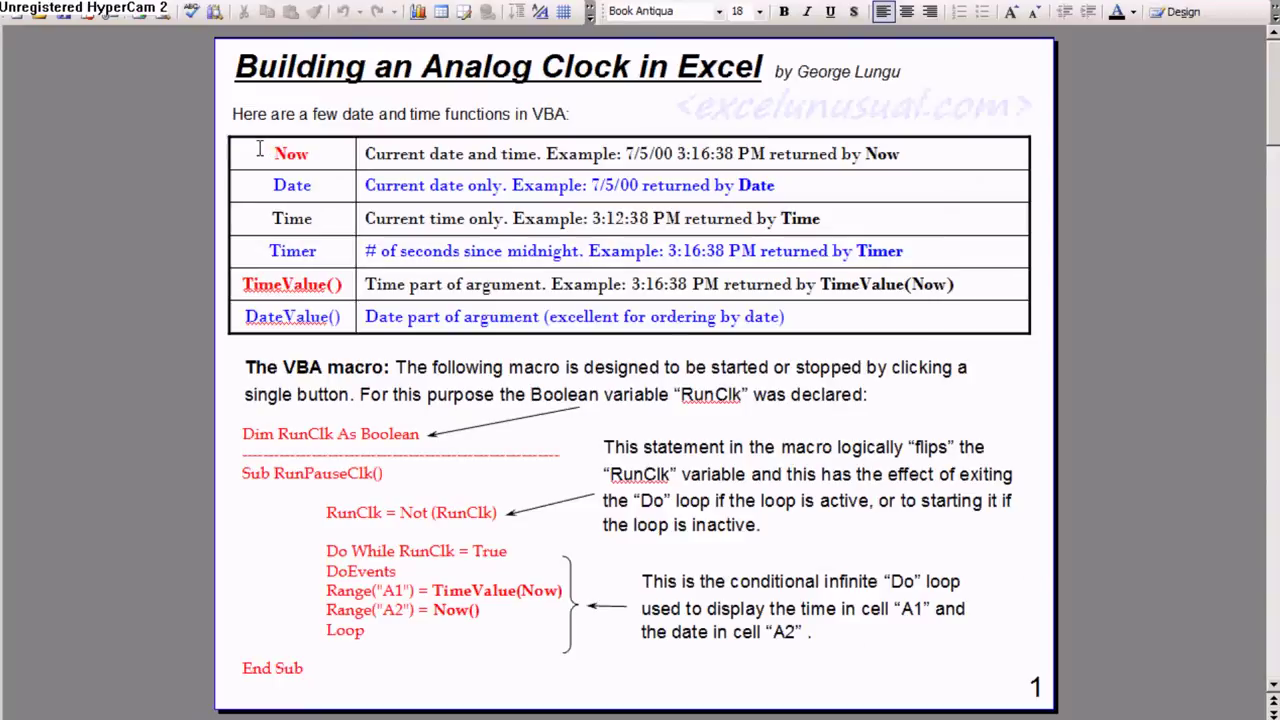
pyautogui.moveTo(259, 148); pyautogui.dragTo(305, 322)
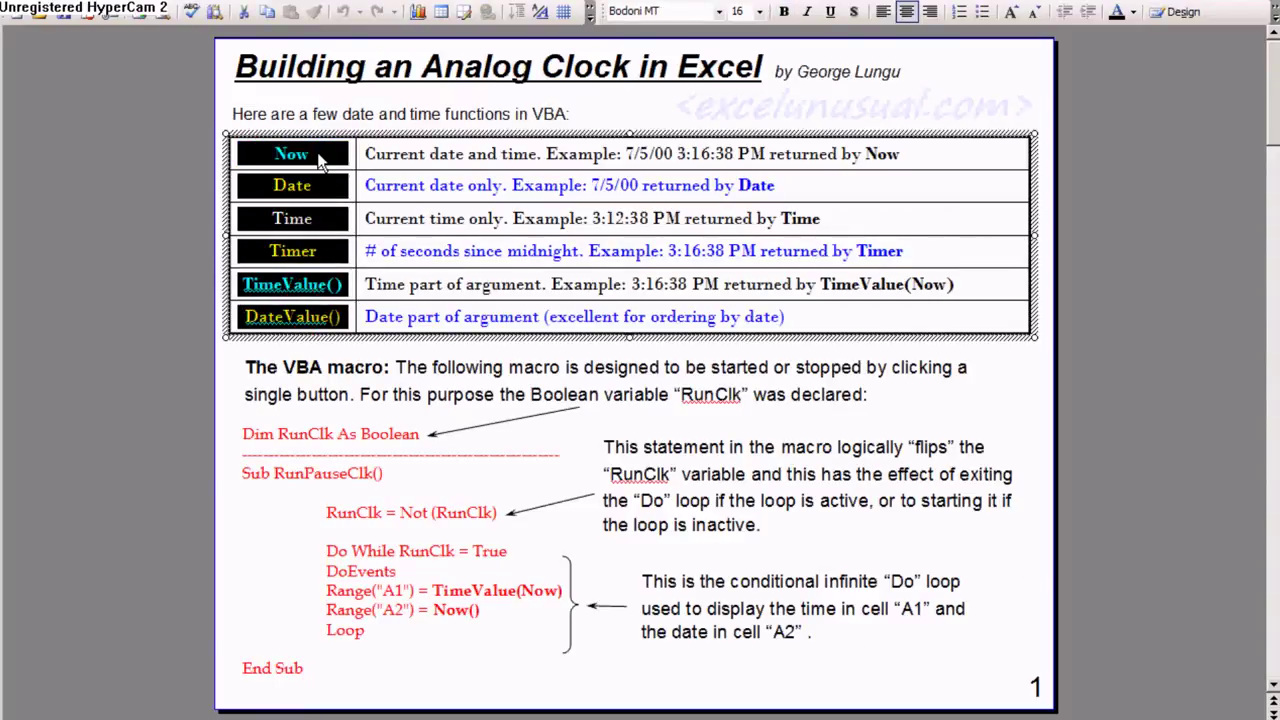
pyautogui.click(324, 155)
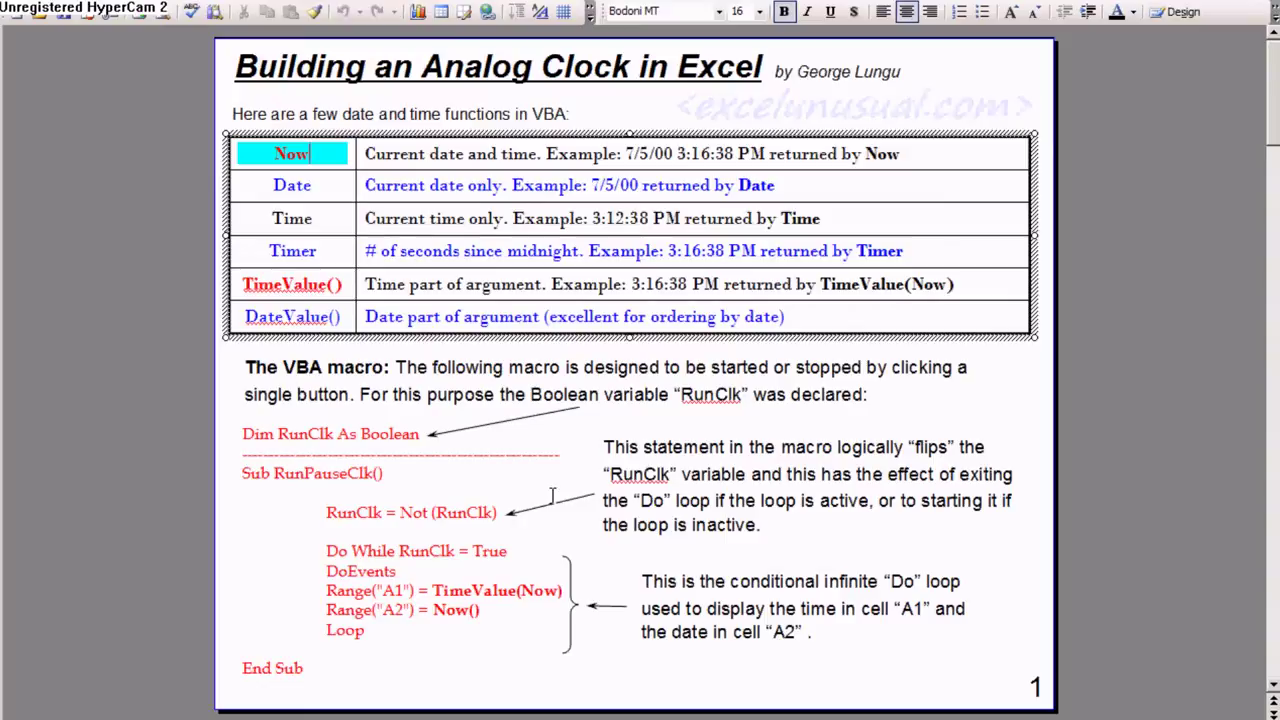
pyautogui.click(1276, 637)
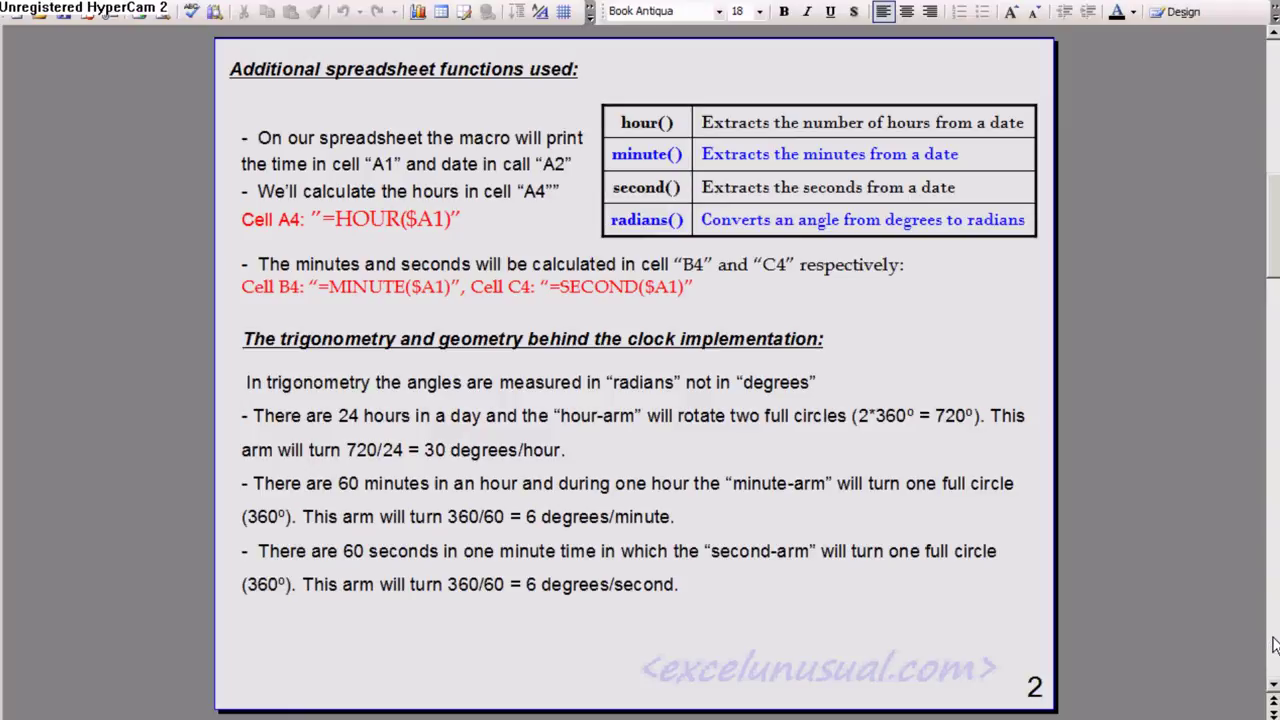
# Page down to tutorial page 3 with the radians angle formulas for each arm
pyautogui.click(1275, 645)
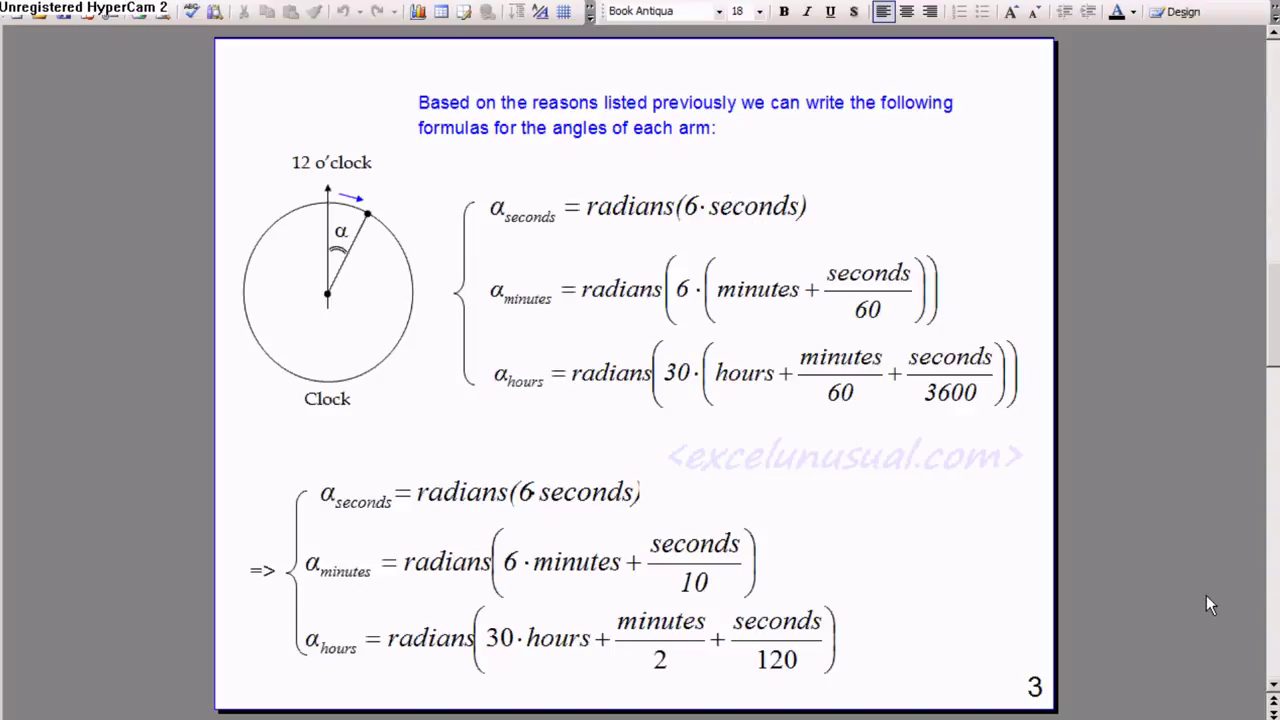
# Page through the seconds-arm page to page 5 on the 2D scatter chart
pyautogui.press('pagedown')
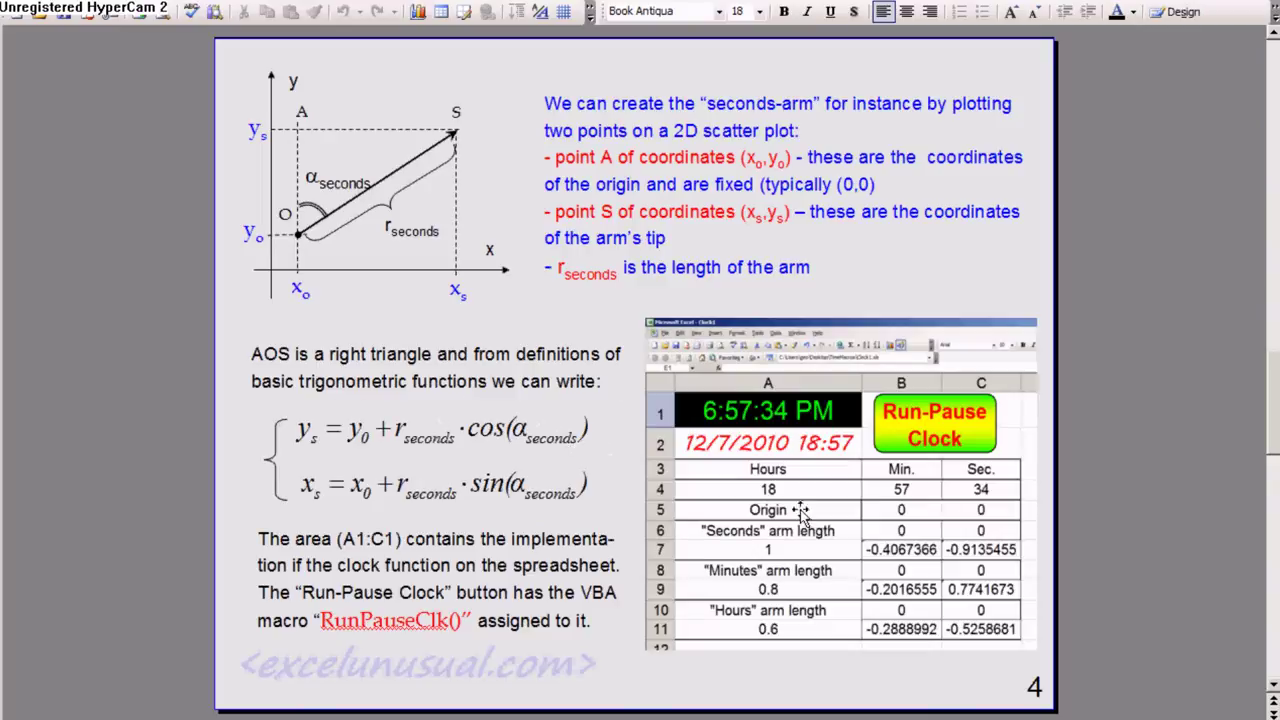
pyautogui.click(1276, 622)
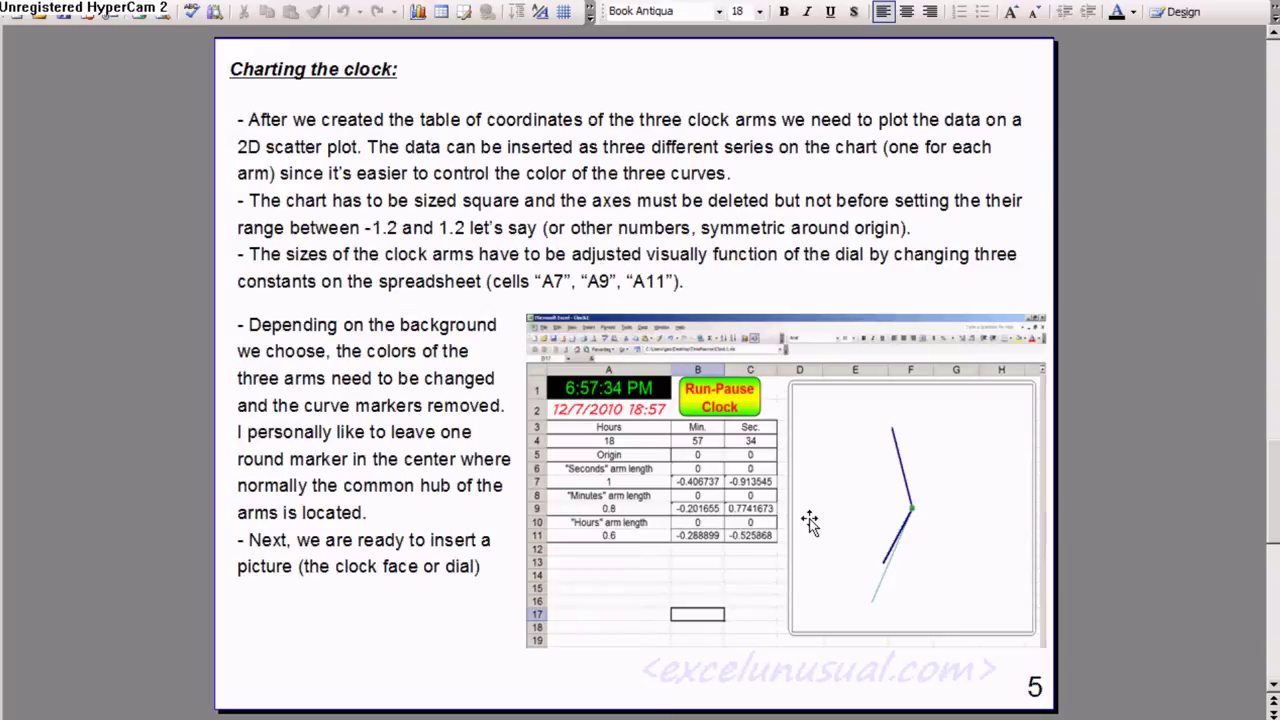
# Advance to tutorial page 6 on creating the clock face
pyautogui.click(1275, 638)
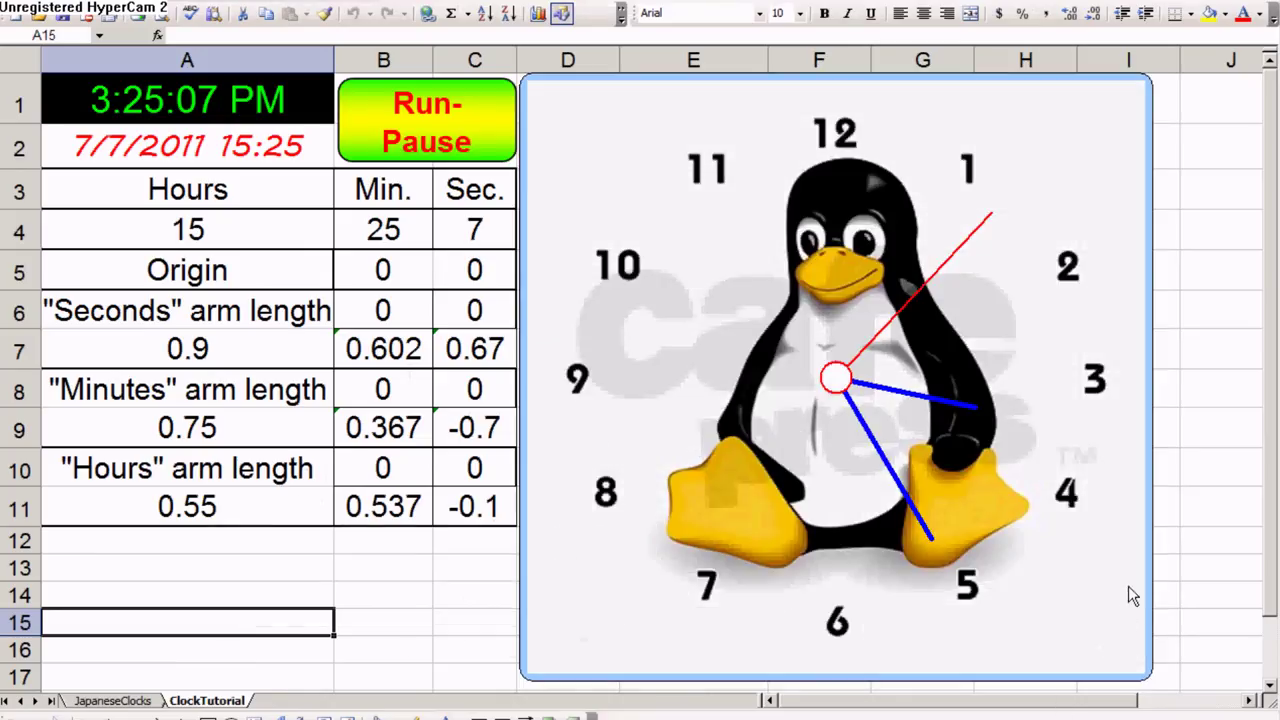
# Return to the ClockTutorial sheet and run the clock to show 3:27:21 PM
pyautogui.click(112, 700)
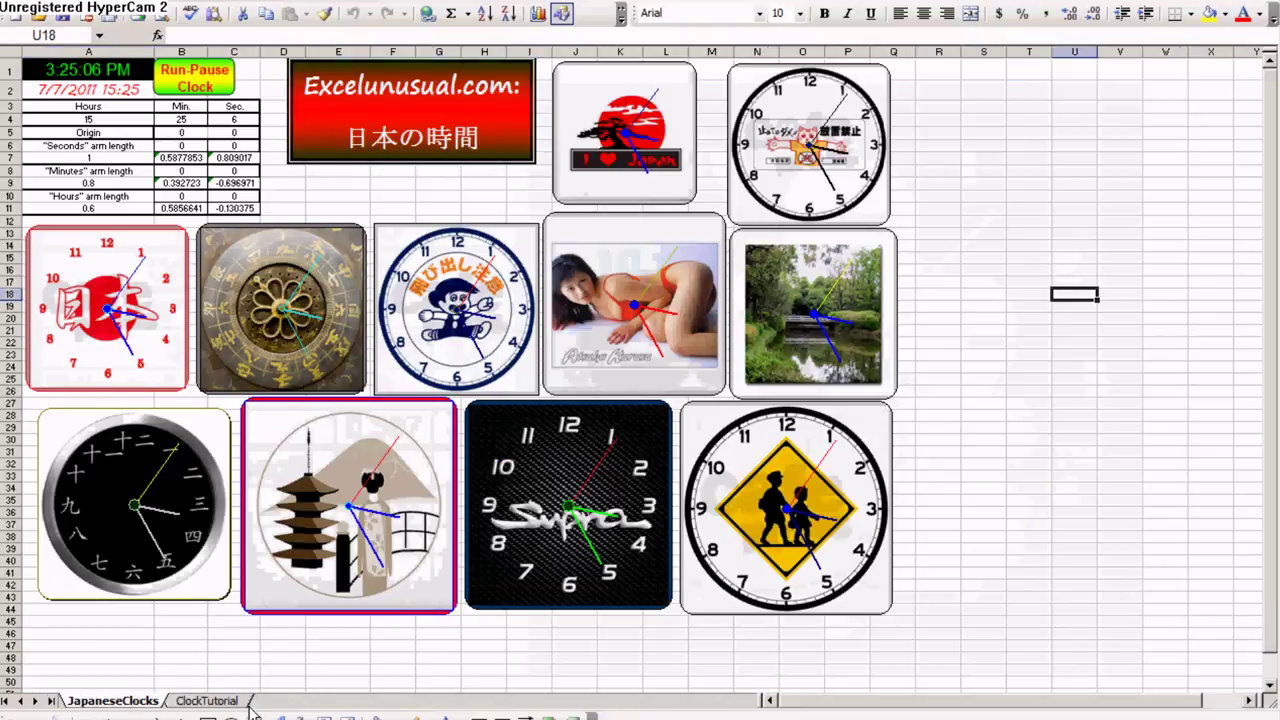
pyautogui.click(232, 701)
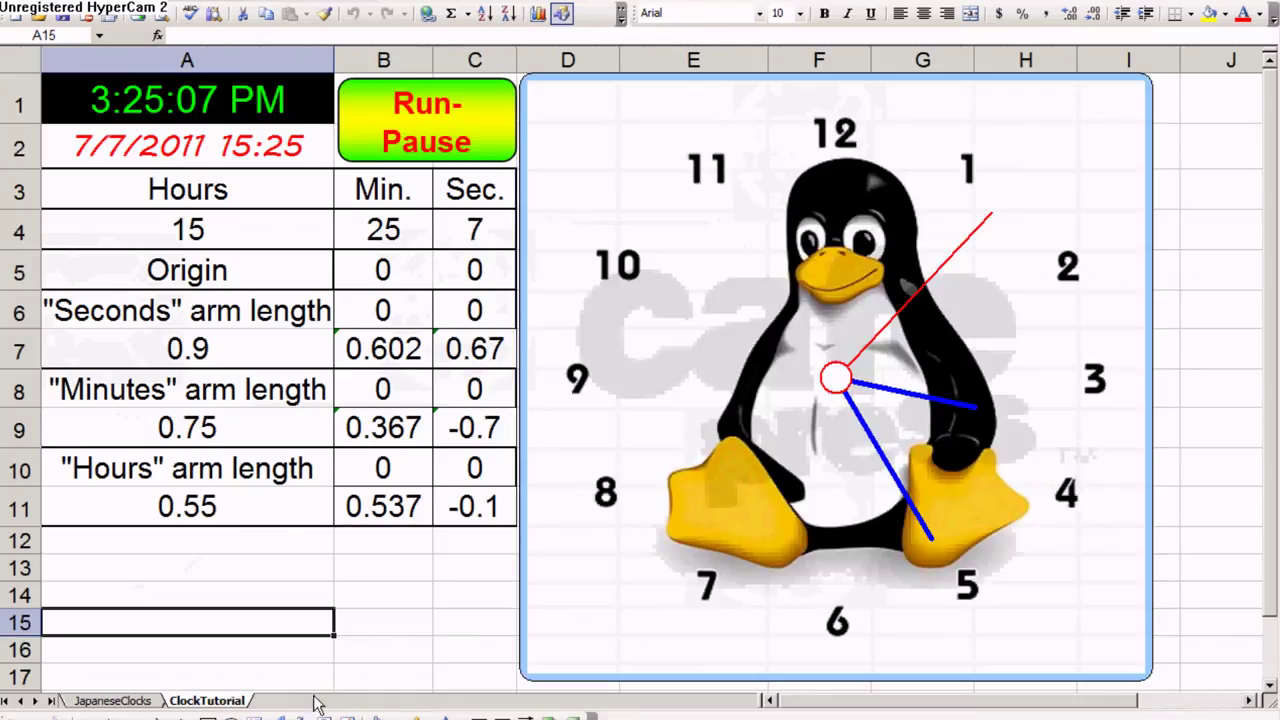
pyautogui.click(443, 135)
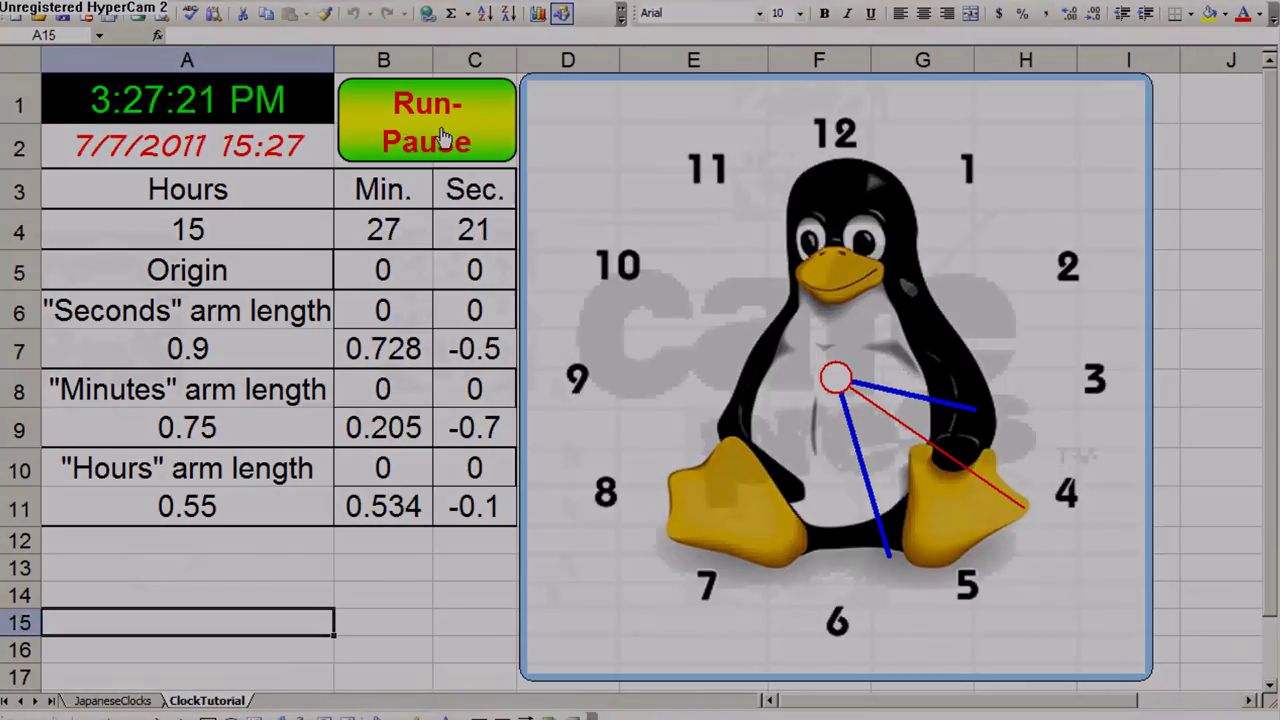